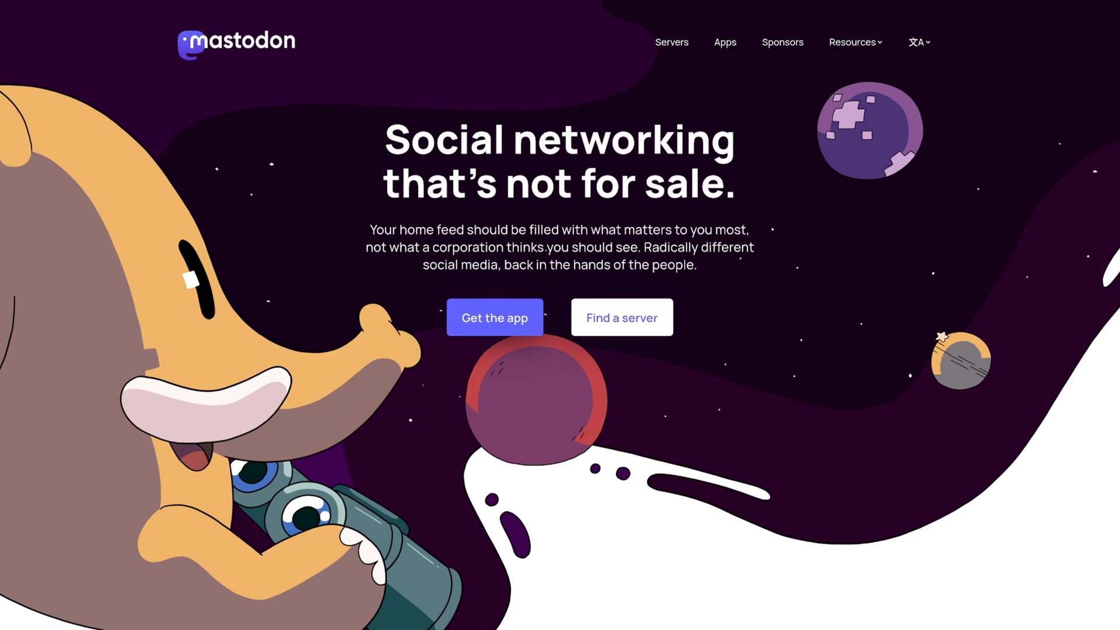
# - Toggle fullscreen off and on, then scroll the joinmastodon.org home page and back
pyautogui.press('F11')
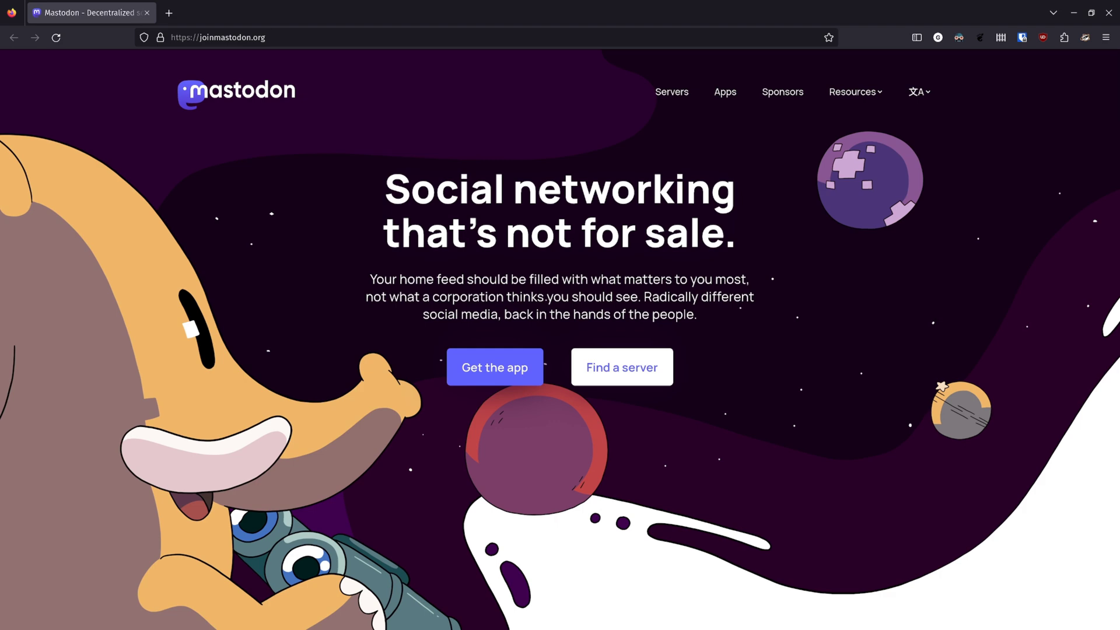
pyautogui.press('F11')
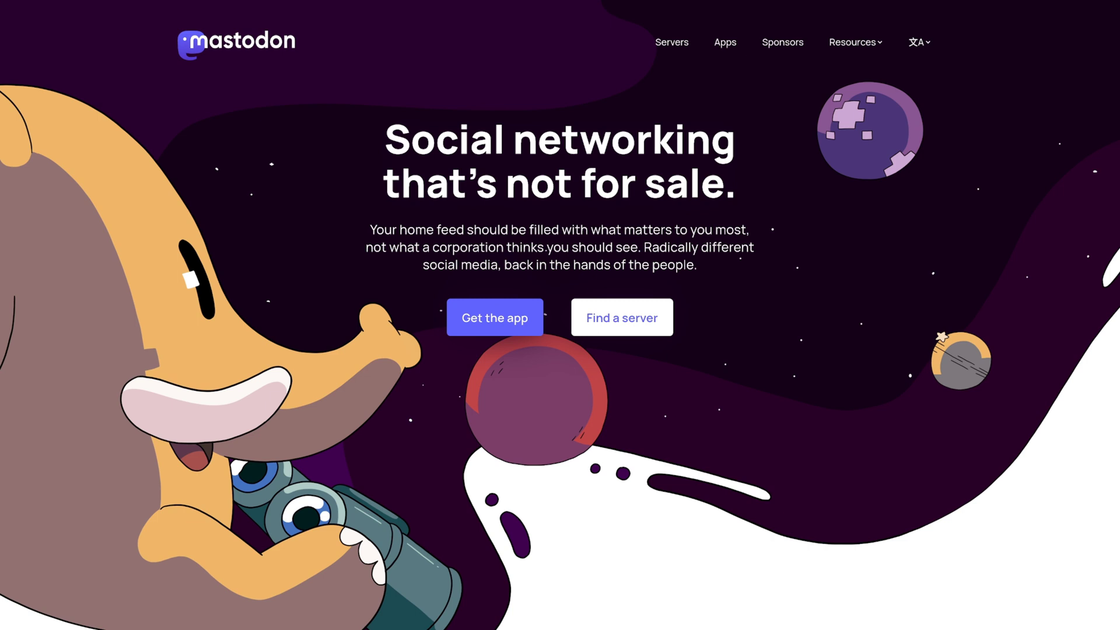
pyautogui.scroll(-4, 560, 315)
pyautogui.scroll(4, 560, 315)
pyautogui.scroll(-10, 560, 315)
pyautogui.scroll(-7, 560, 315)
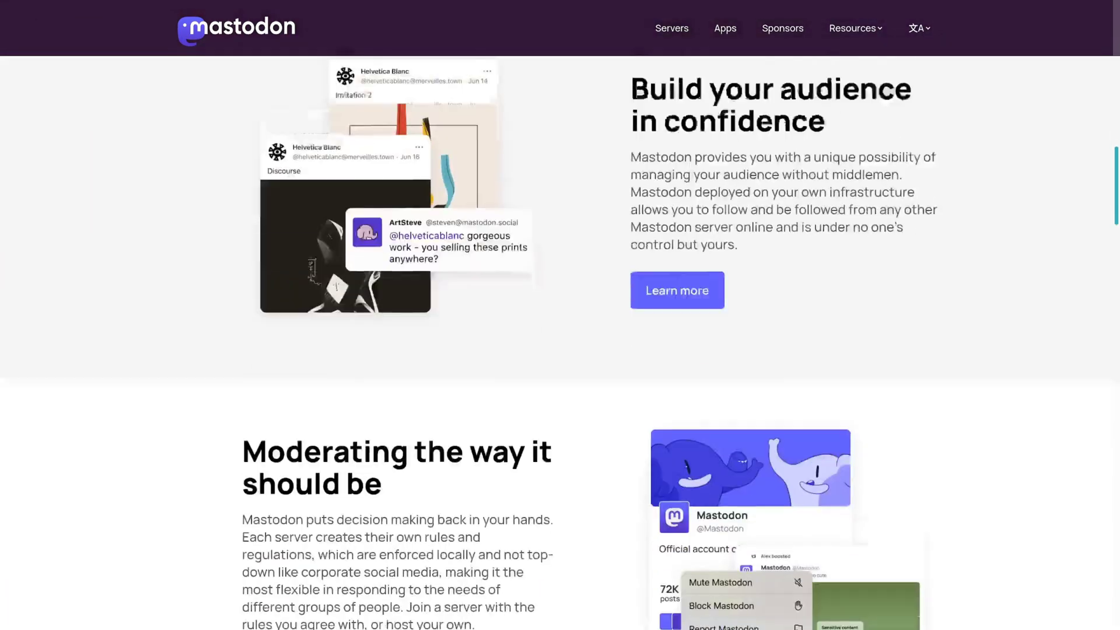
pyautogui.scroll(-5, 560, 315)
pyautogui.scroll(-3, 560, 315)
pyautogui.scroll(8, 560, 314)
pyautogui.scroll(10, 560, 315)
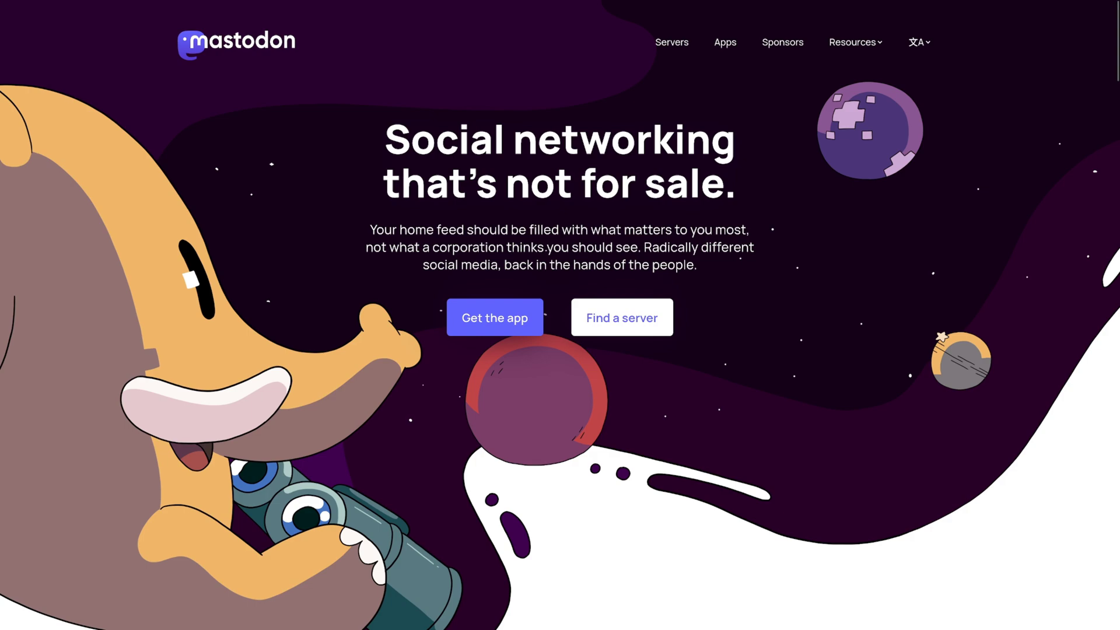
# - Open the Mastodon apps page and browse the app's server category tabs
pyautogui.click(494, 317)
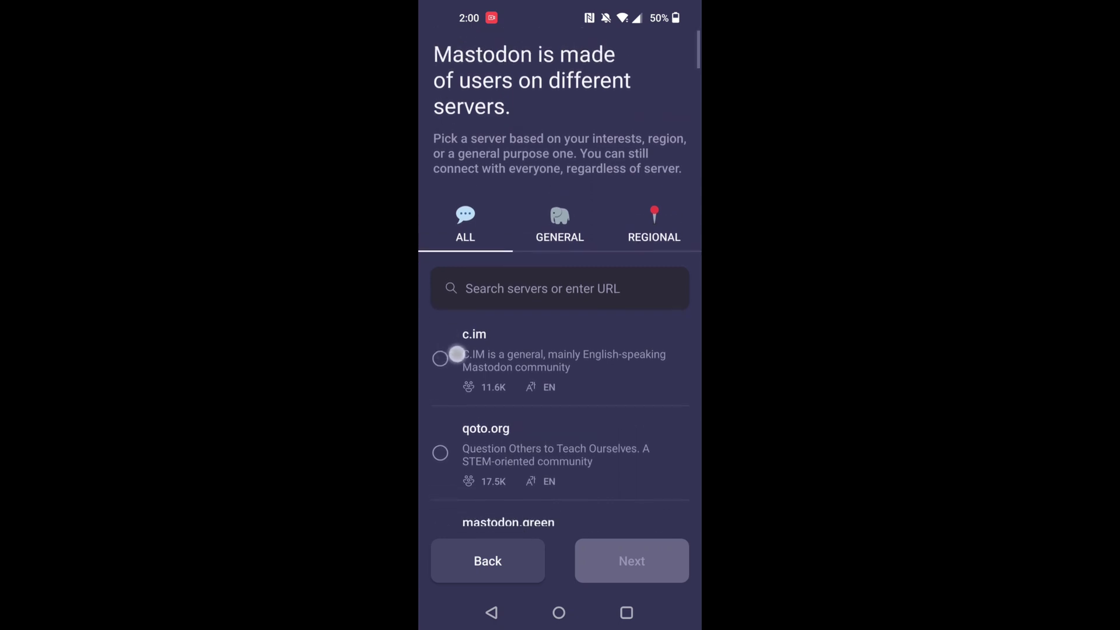
pyautogui.moveTo(450, 327); pyautogui.dragTo(458, 363)
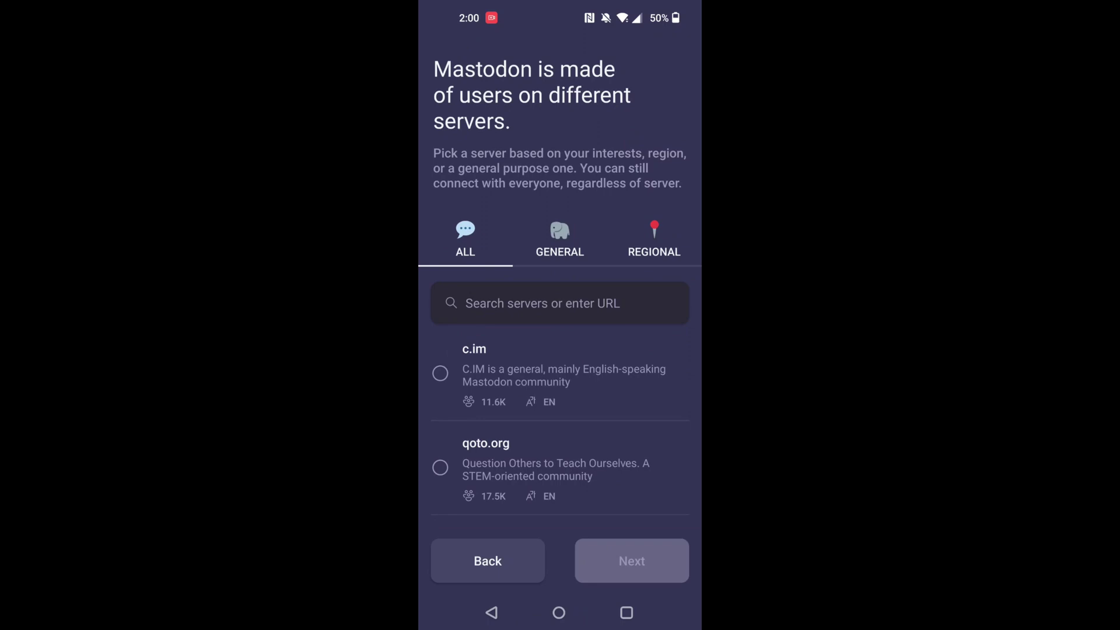
pyautogui.moveTo(650, 496); pyautogui.dragTo(649, 370)
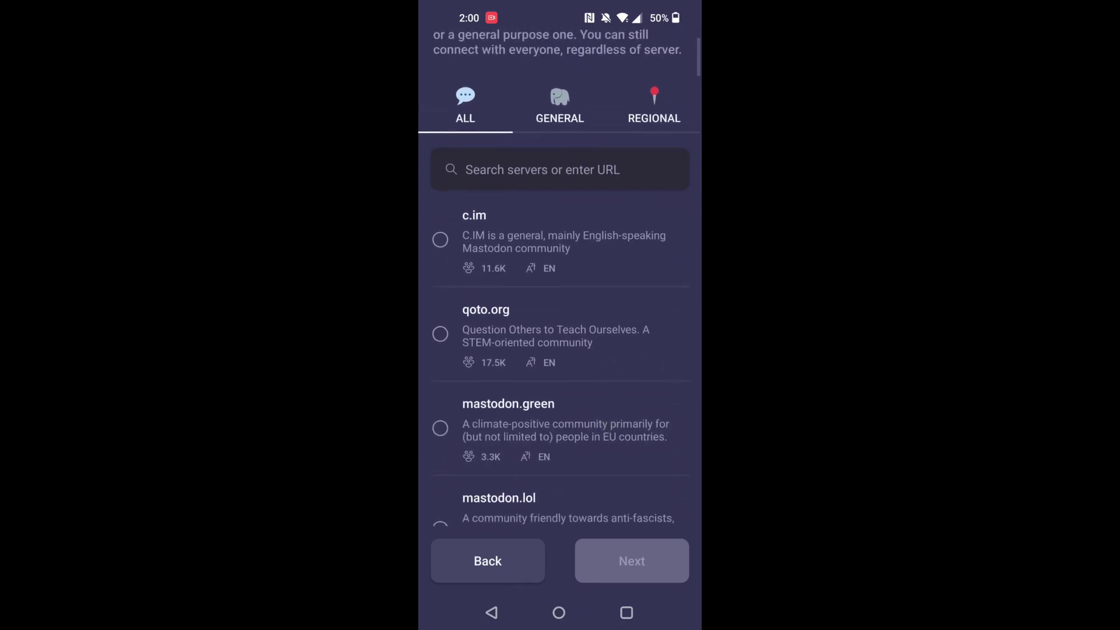
pyautogui.moveTo(637, 105)
pyautogui.mouseDown()
pyautogui.moveTo(421, 101)
pyautogui.moveTo(483, 95)
pyautogui.moveTo(571, 110)
pyautogui.mouseUp()
# - Return to the ALL category and scroll the server list down to mastodon.scot
pyautogui.click(487, 119)
pyautogui.moveTo(599, 469); pyautogui.dragTo(629, 387)
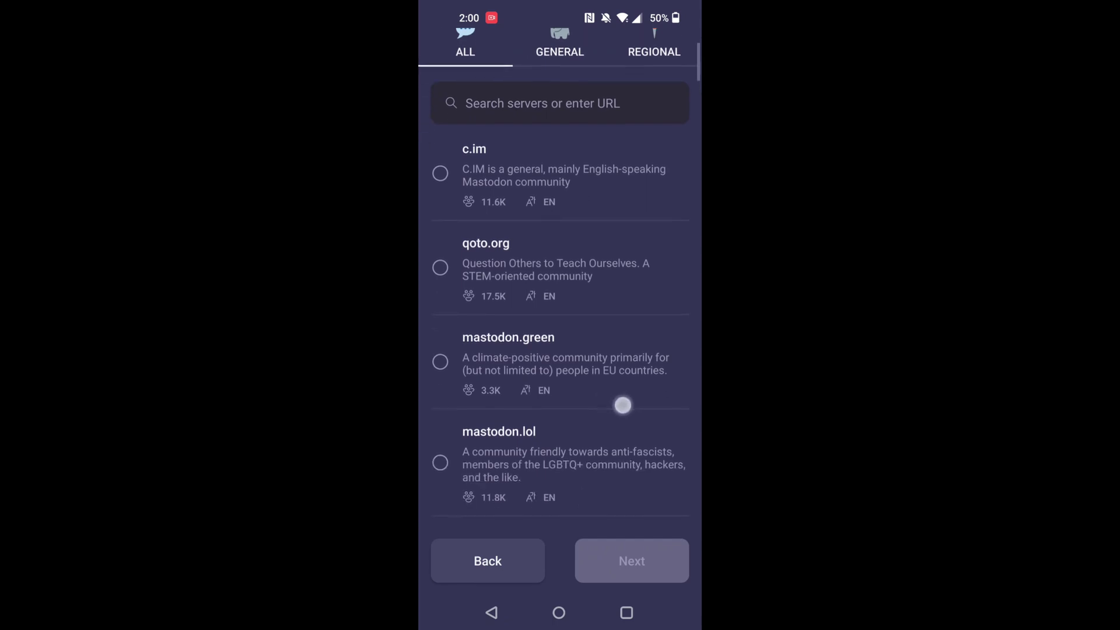
pyautogui.moveTo(603, 428); pyautogui.dragTo(623, 394)
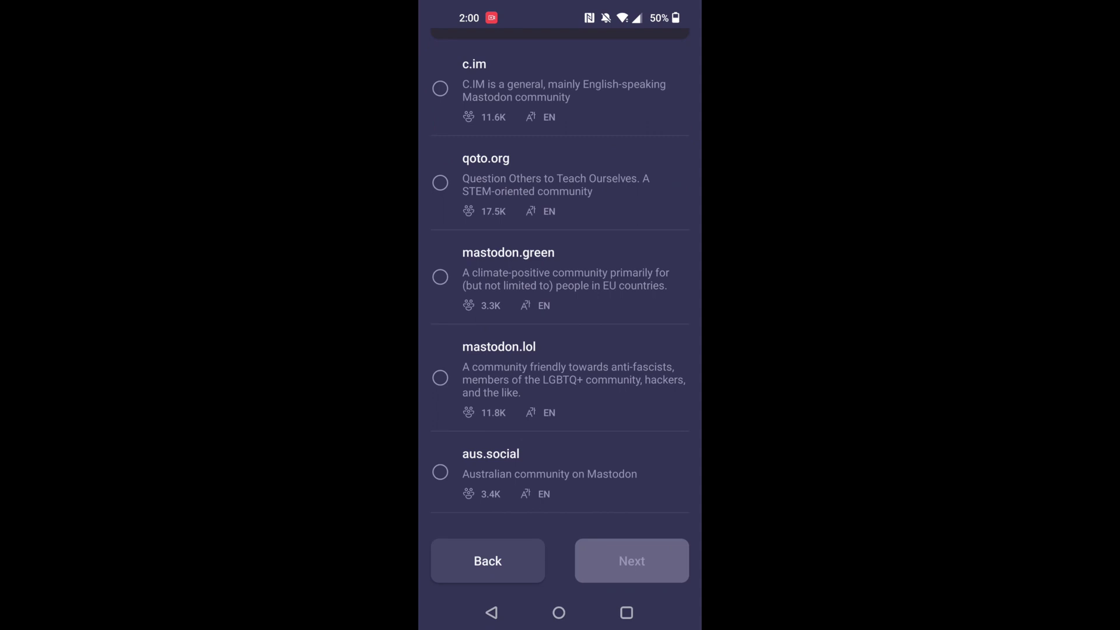
pyautogui.moveTo(614, 487)
pyautogui.mouseDown()
pyautogui.moveTo(644, 415)
pyautogui.moveTo(647, 326)
pyautogui.mouseUp()
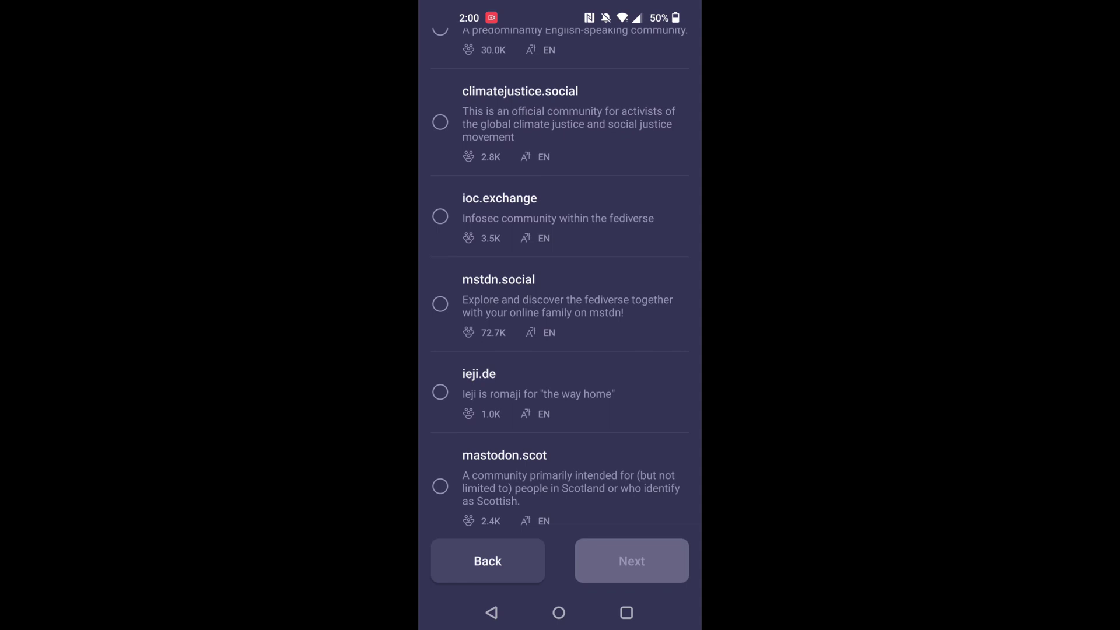
# - Pick mstdn.social and accept its ground rules to reach the sign-up form
pyautogui.click(628, 307)
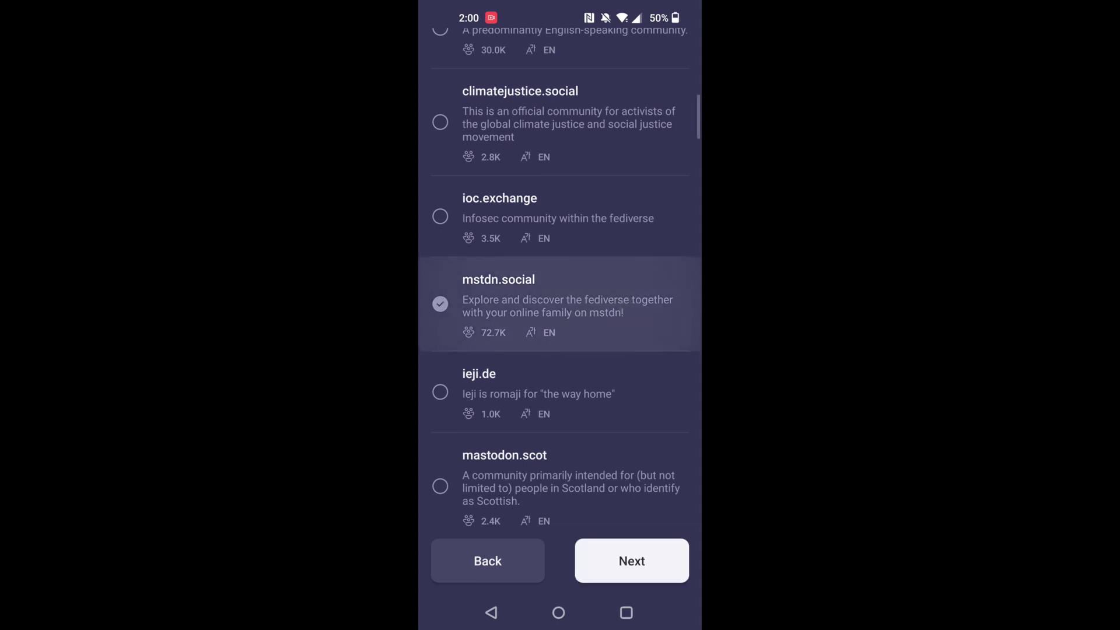
pyautogui.click(622, 572)
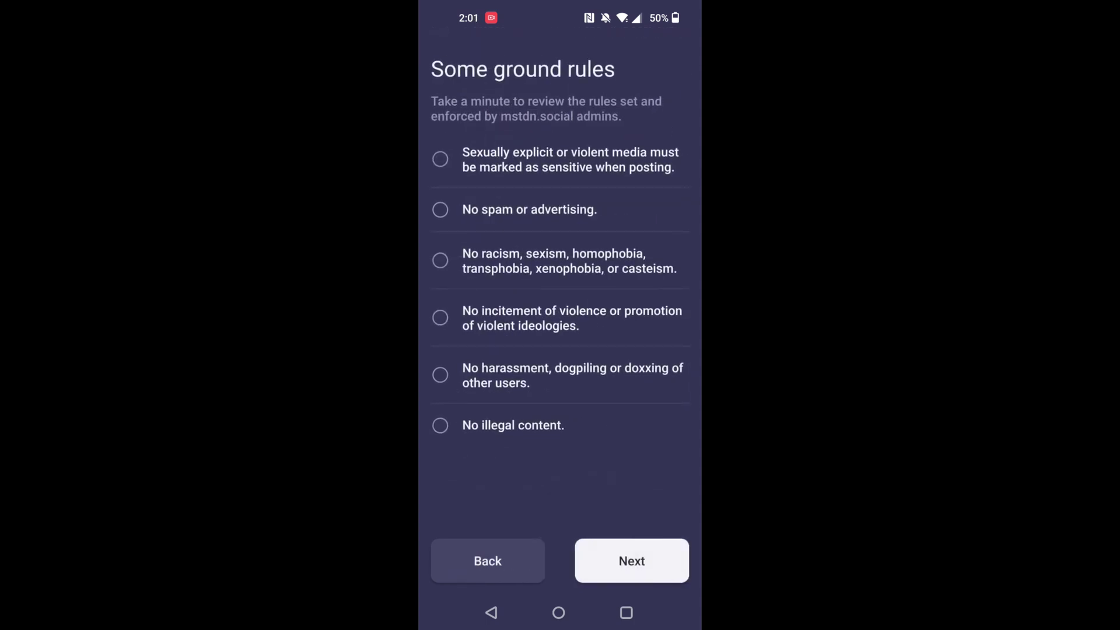
pyautogui.click(631, 560)
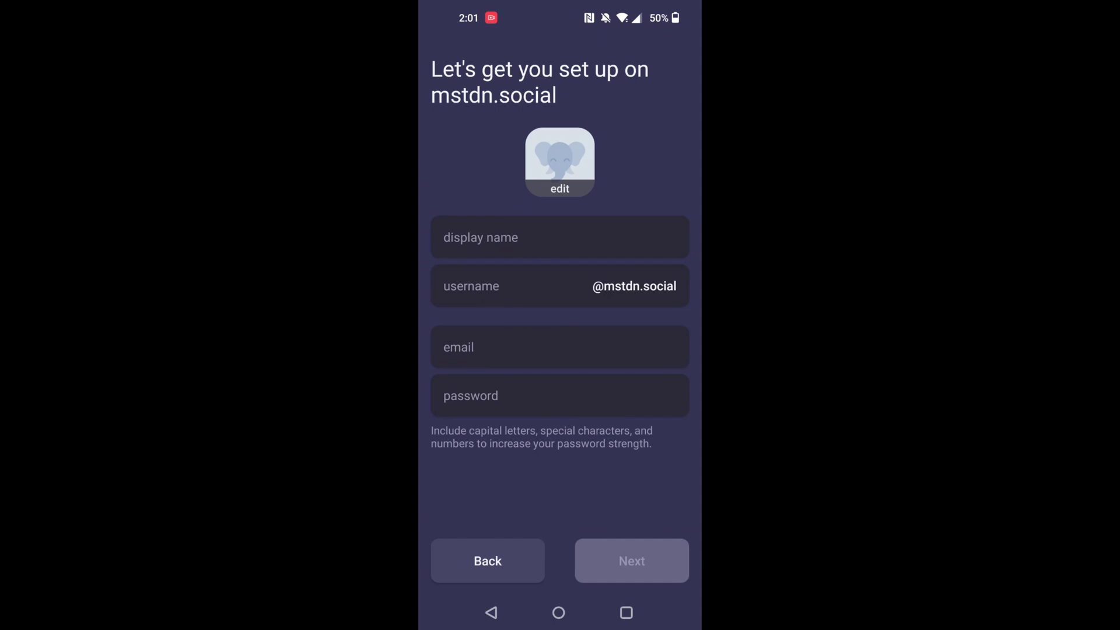
pyautogui.moveTo(496, 240); pyautogui.dragTo(487, 209)
# - Back out of the mstdn.social sign-up flow and reopen the server list
pyautogui.click(501, 573)
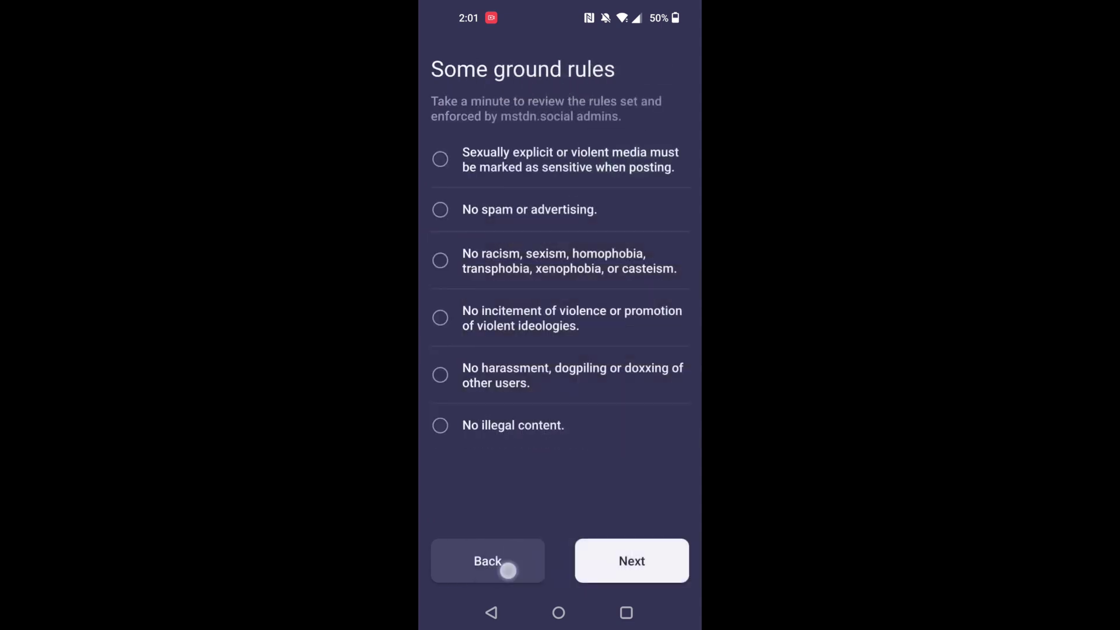
pyautogui.click(503, 569)
pyautogui.click(545, 563)
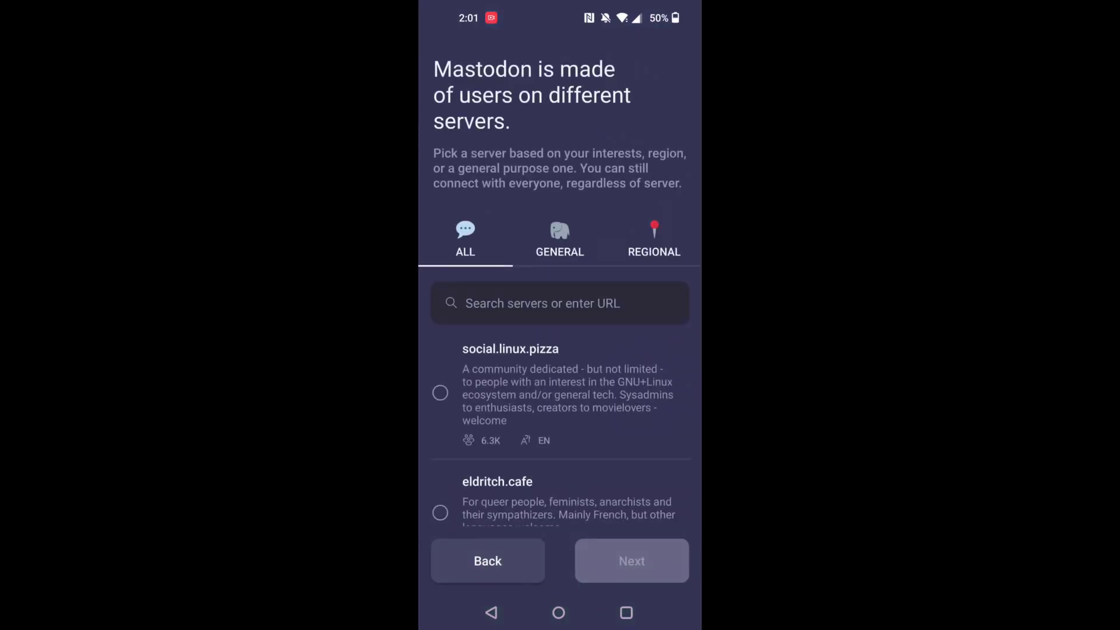
# - Search the servers for 'foss', then open Explore and scroll the trending posts
pyautogui.click(535, 303)
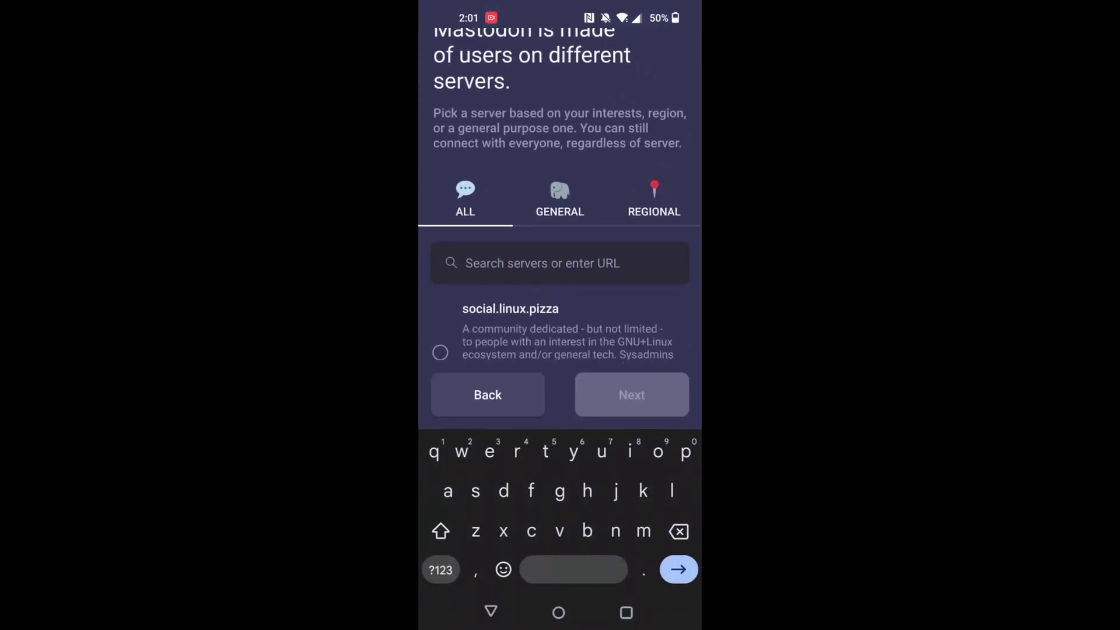
pyautogui.write('foss')
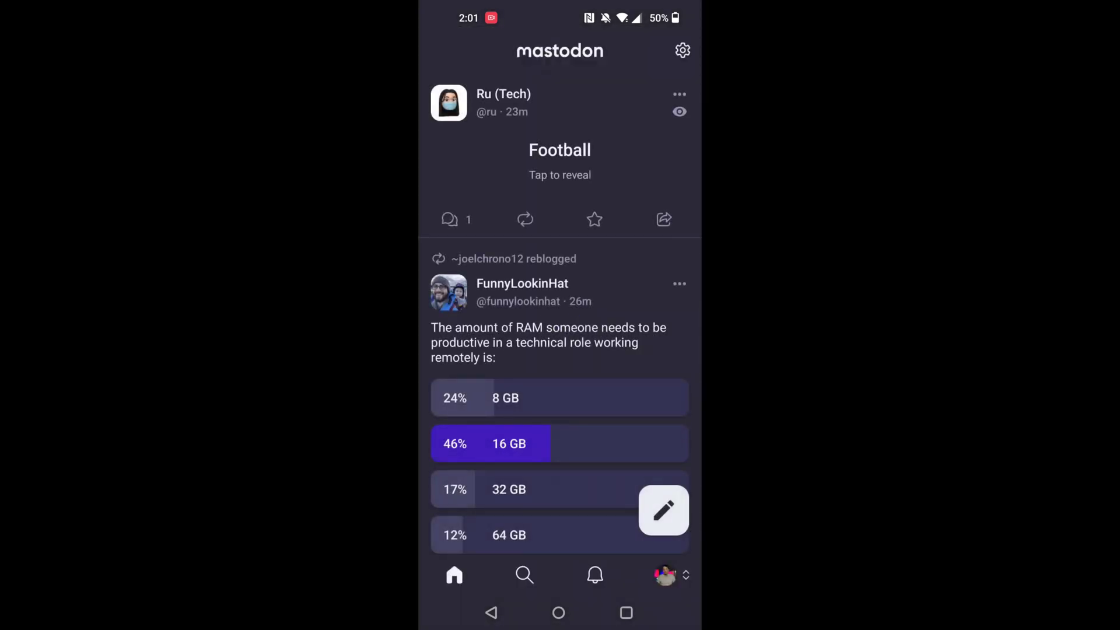
pyautogui.click(525, 575)
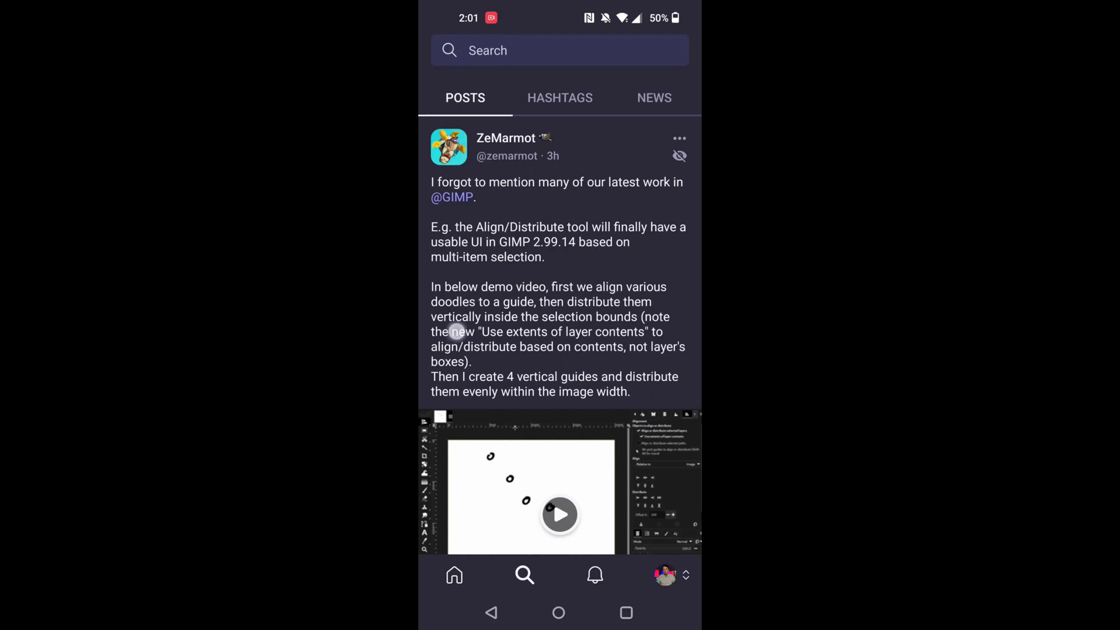
pyautogui.scroll(-3, 455, 330)
pyautogui.scroll(-2, 453, 327)
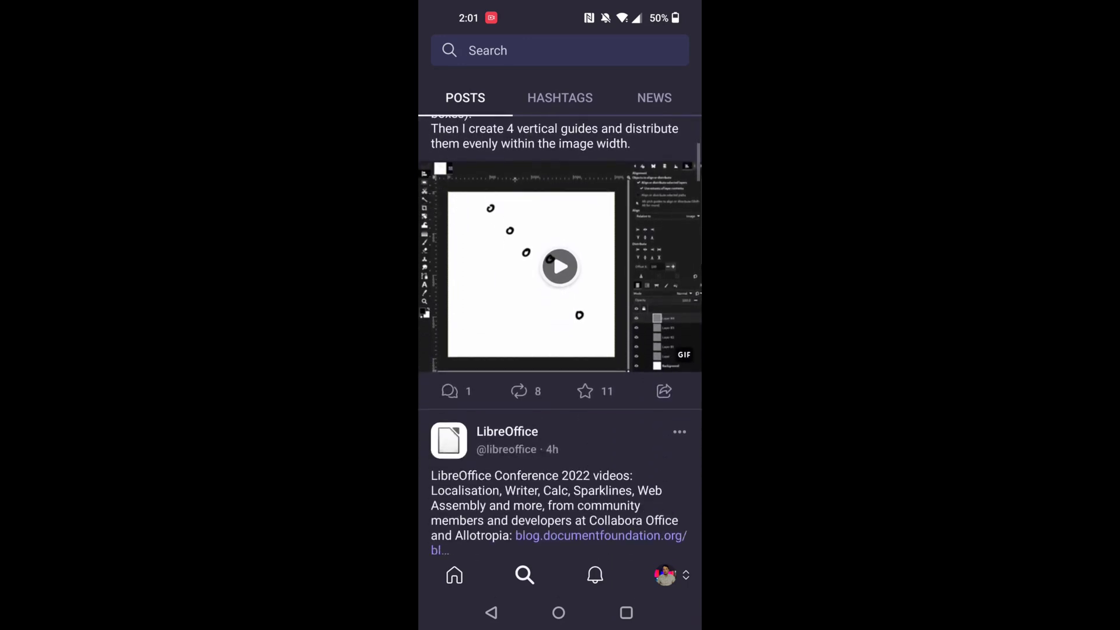
pyautogui.scroll(-3, 452, 280)
pyautogui.scroll(-1, 439, 257)
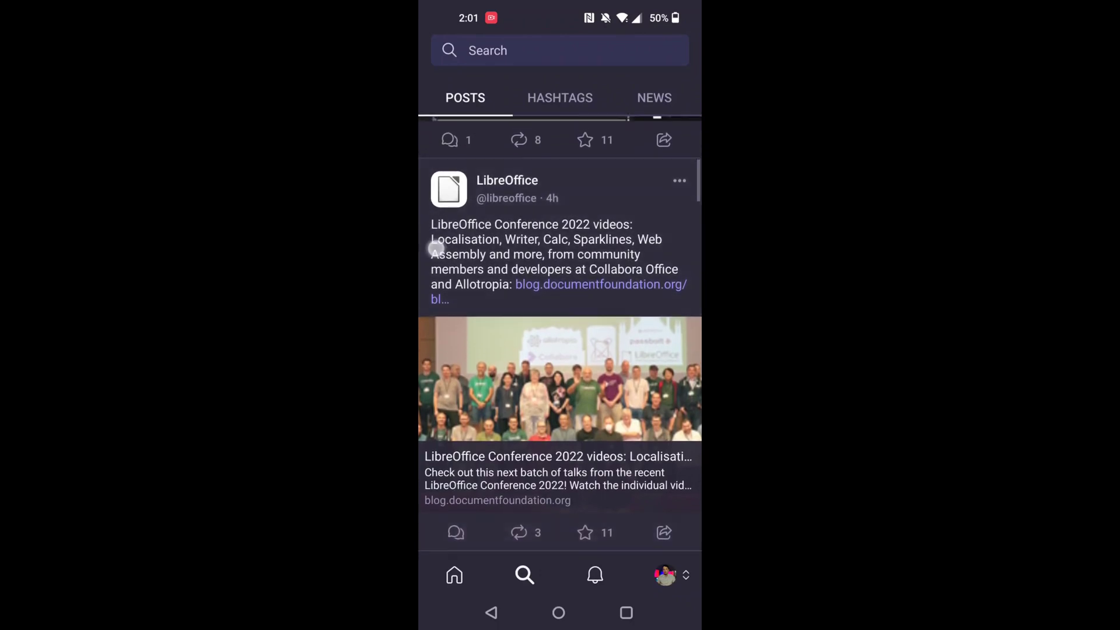
pyautogui.scroll(4, 432, 242)
# - Look through the trending hashtags and trending news stories in Explore
pyautogui.click(532, 103)
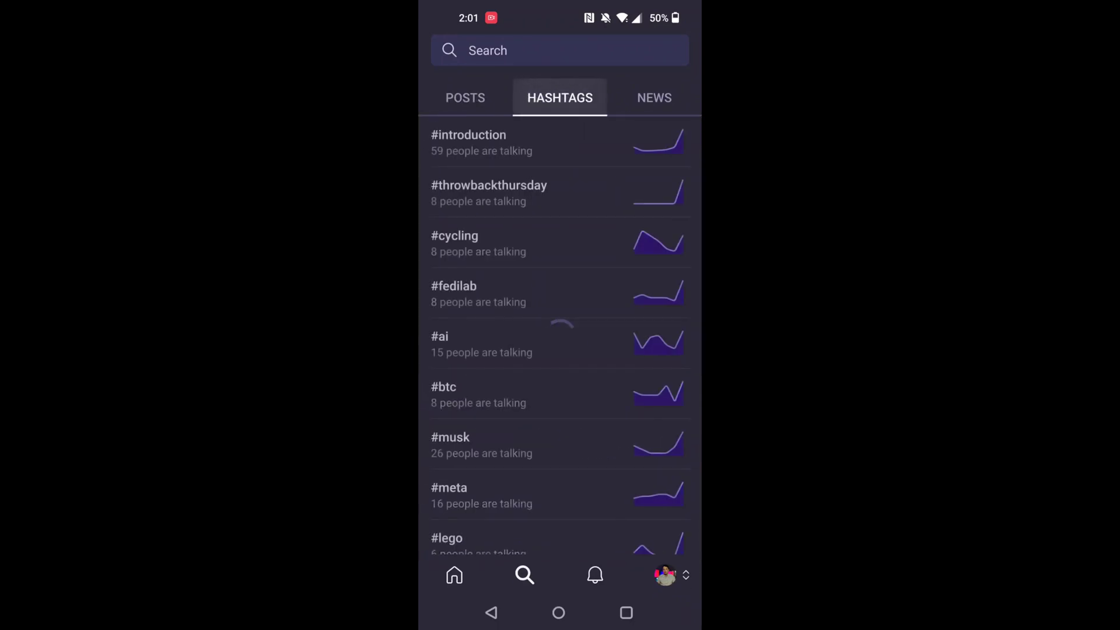
pyautogui.scroll(-2, 670, 470)
pyautogui.scroll(2, 680, 336)
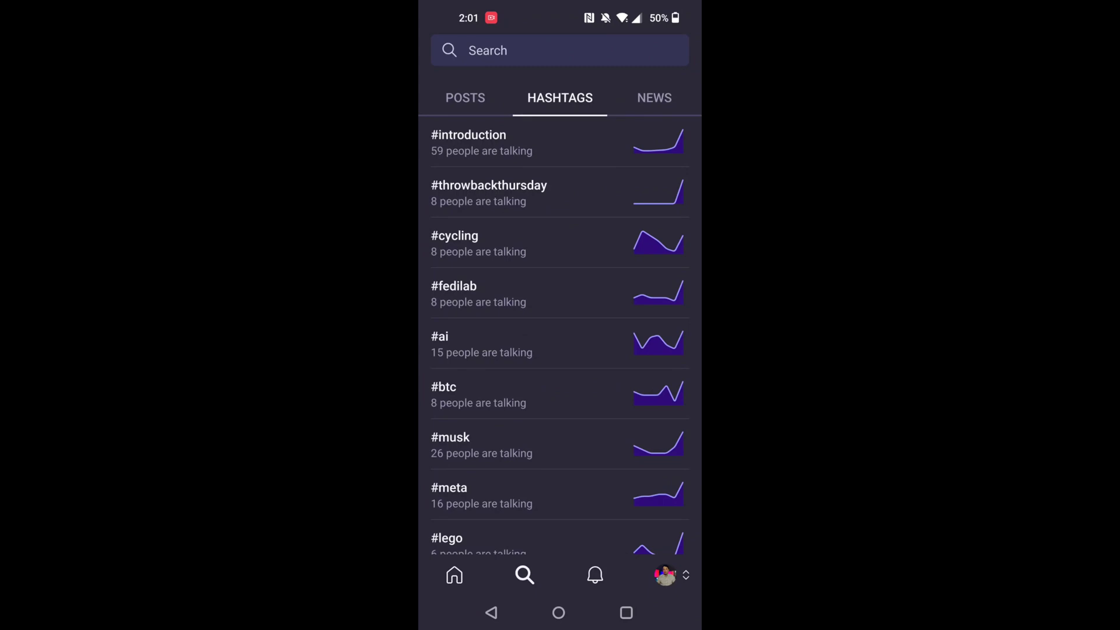
pyautogui.click(654, 97)
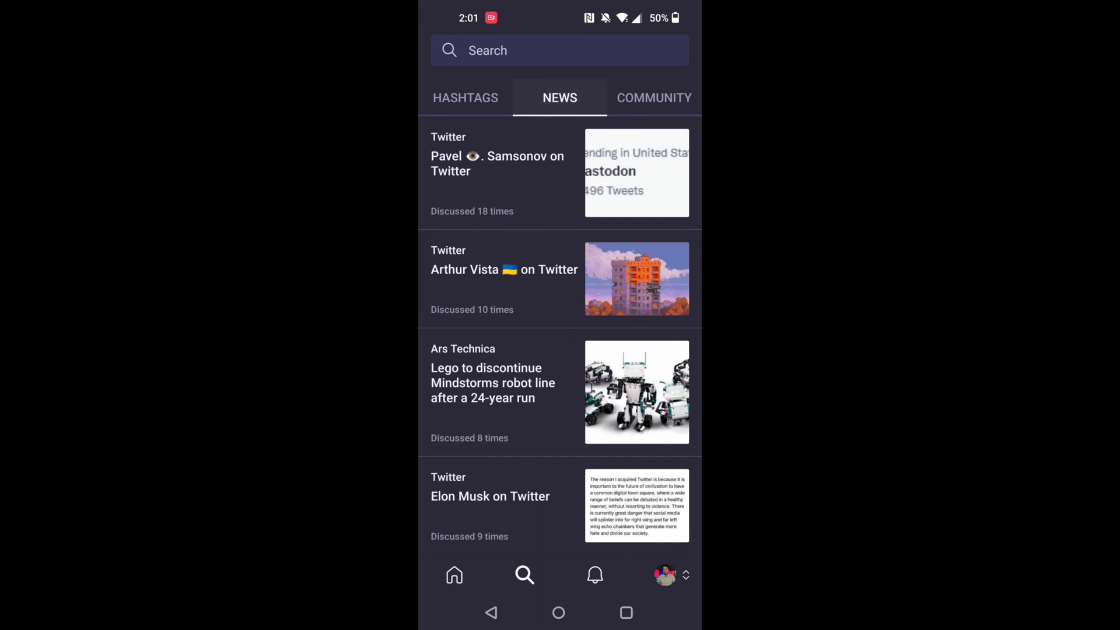
pyautogui.scroll(-5, 637, 187)
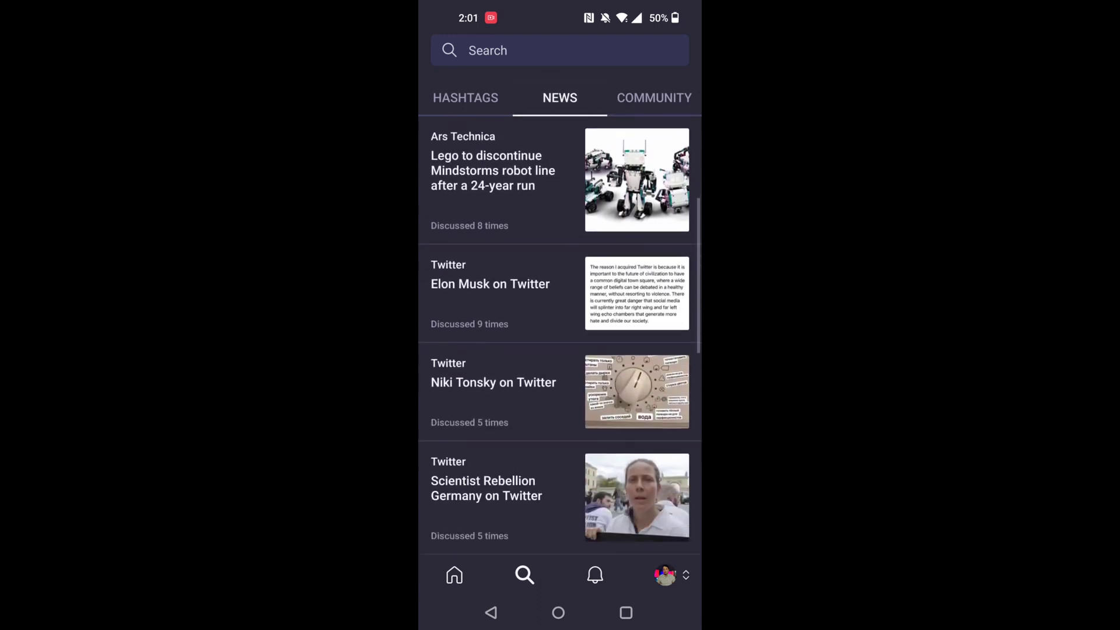
pyautogui.scroll(5, 637, 186)
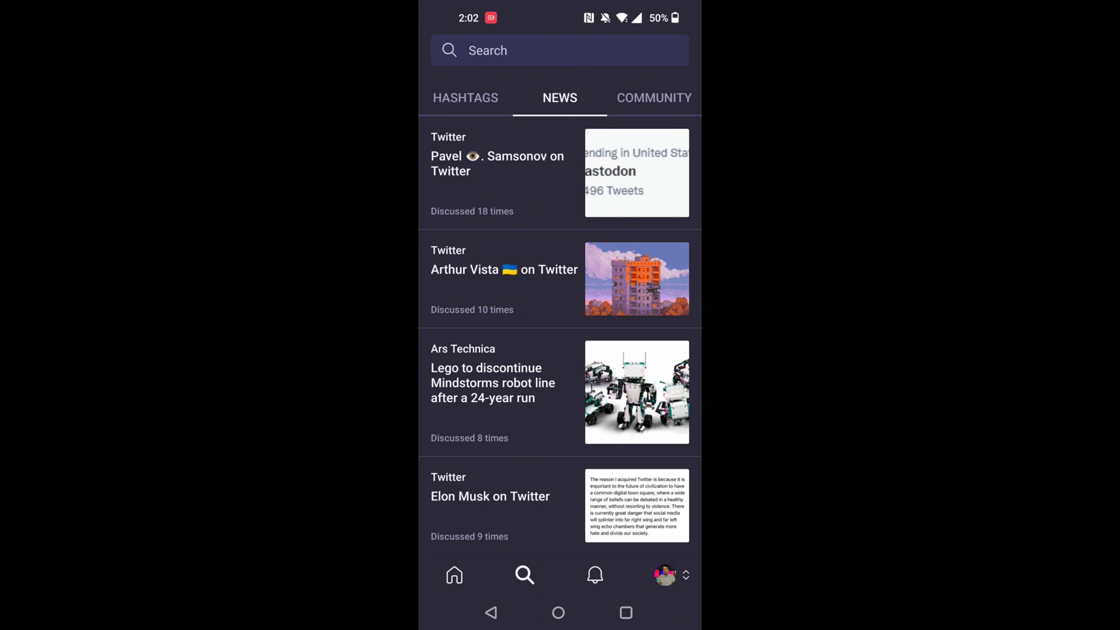
# - Switch to the Community feed and scroll through its recent posts
pyautogui.click(654, 97)
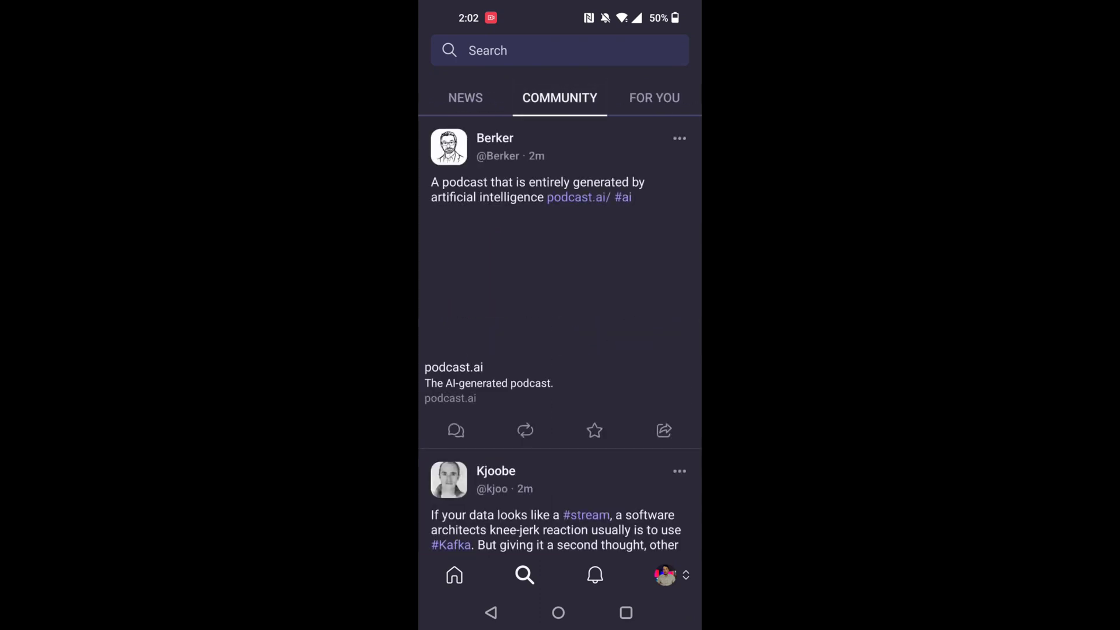
pyautogui.scroll(-5, 428, 290)
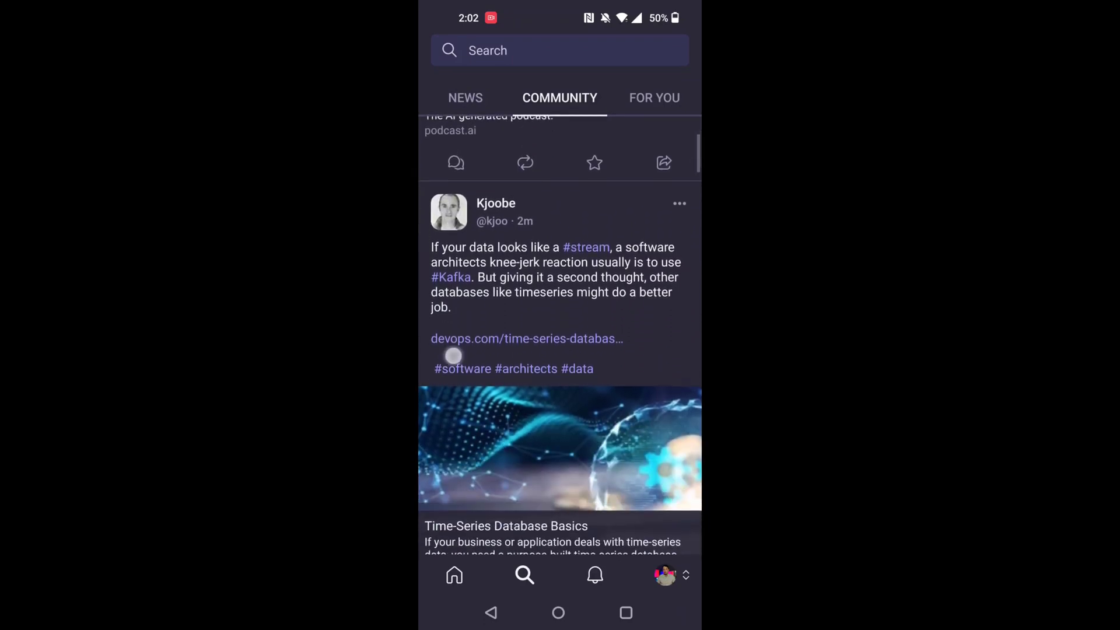
pyautogui.scroll(-5, 453, 355)
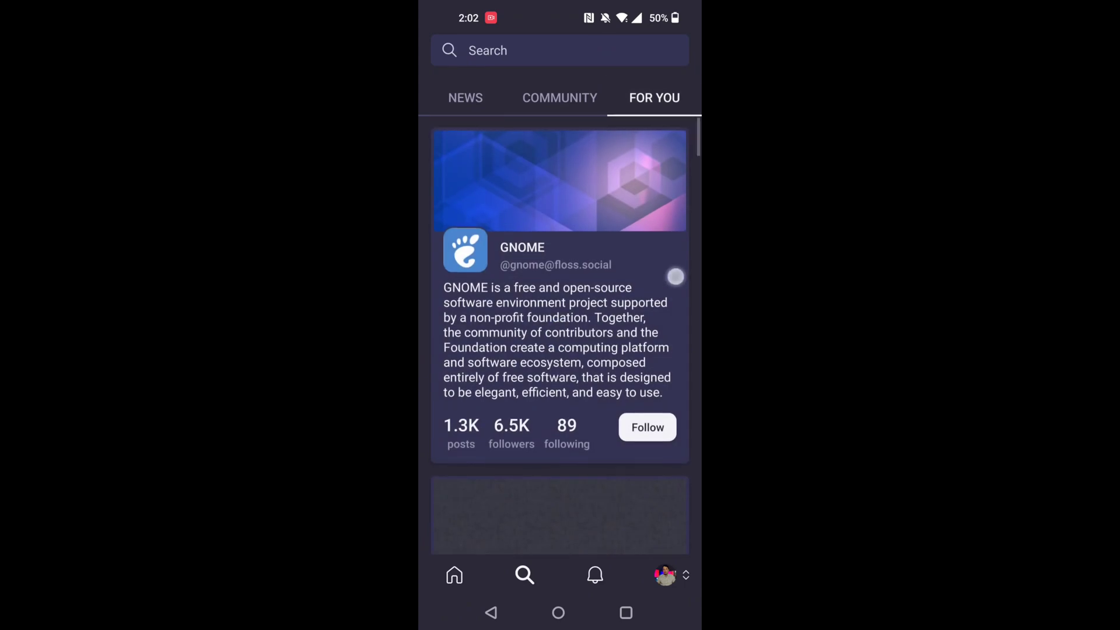
# - Scroll the FOR YOU suggested accounts, then open the Geotechland profile page
pyautogui.scroll(-4, 676, 275)
pyautogui.scroll(-4, 671, 291)
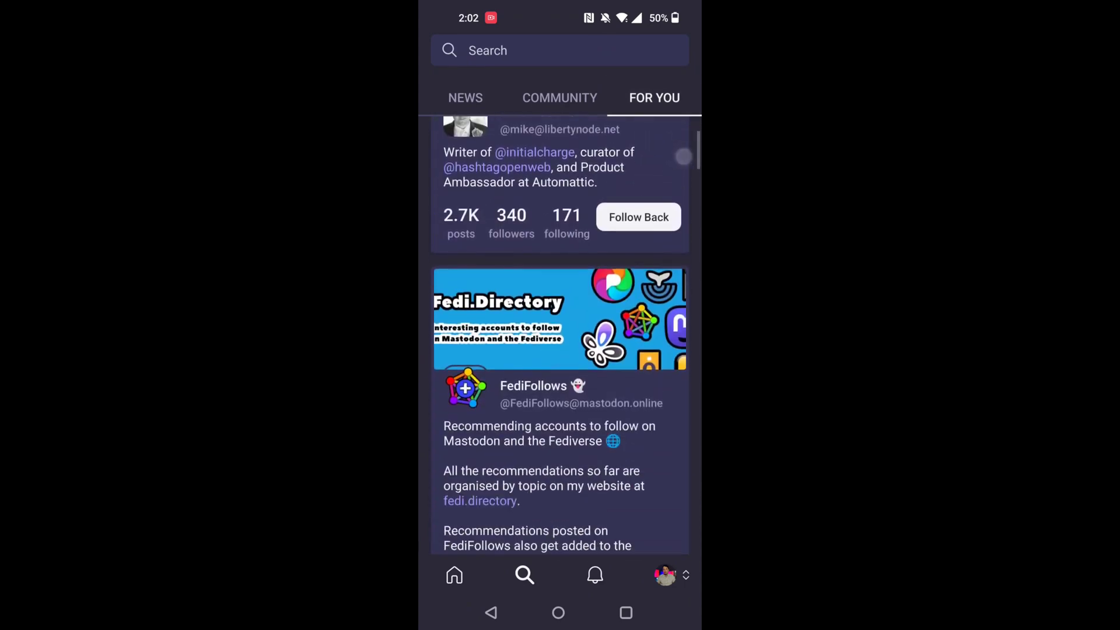
pyautogui.scroll(-6, 671, 291)
pyautogui.scroll(-3, 669, 169)
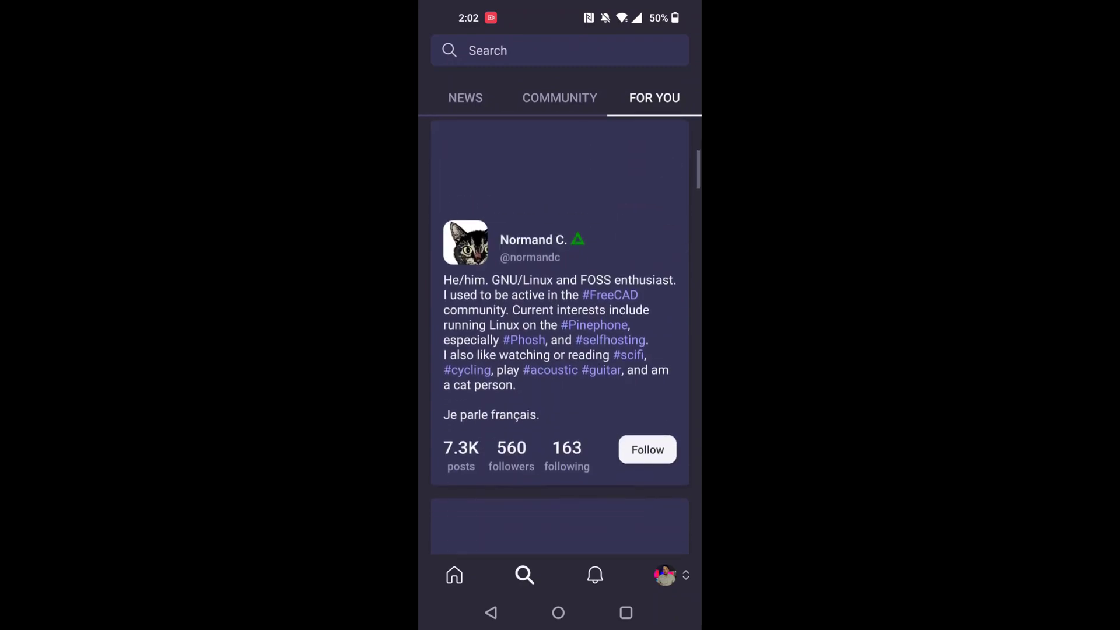
pyautogui.scroll(-5, 670, 169)
pyautogui.scroll(-3, 599, 273)
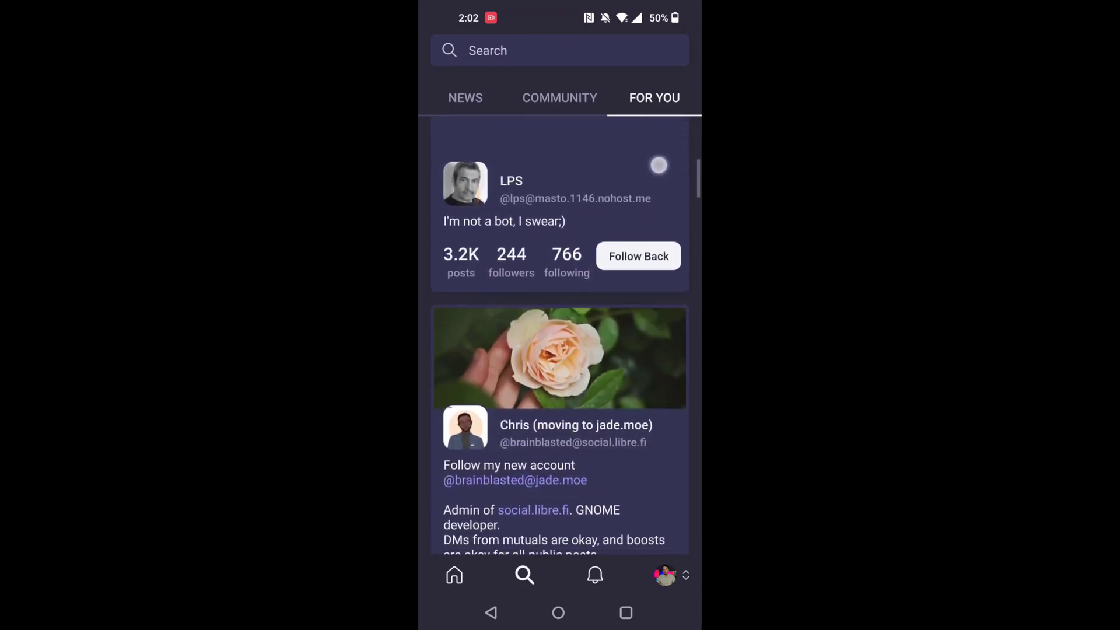
pyautogui.scroll(4, 657, 233)
pyautogui.click(665, 575)
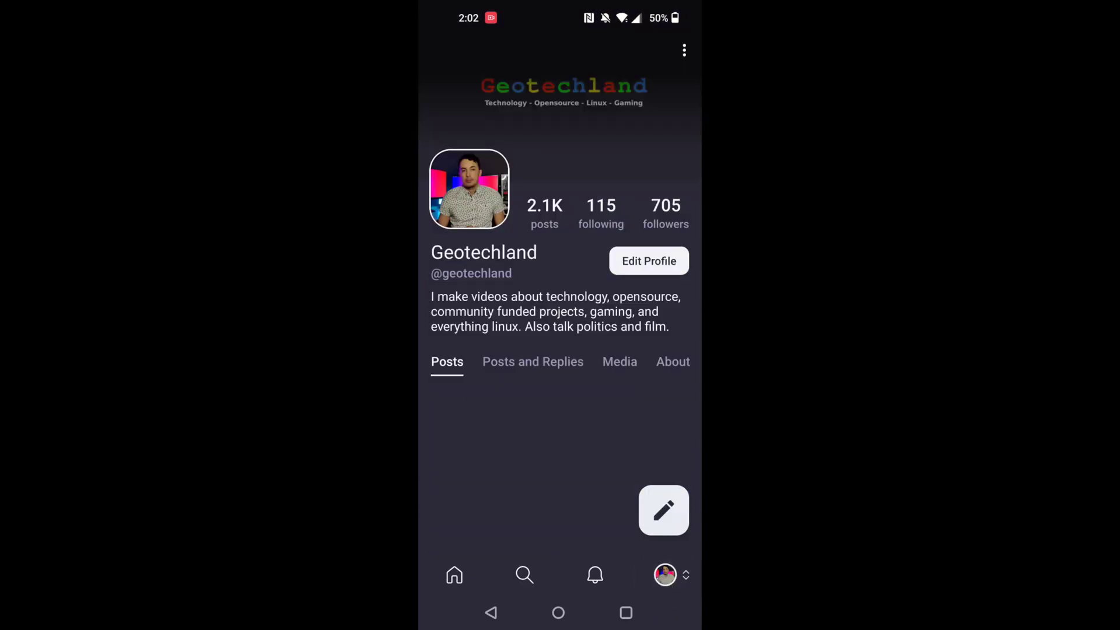
# - Scroll the profile's Posts list and back to the top, then view Notifications
pyautogui.scroll(-3, 645, 230)
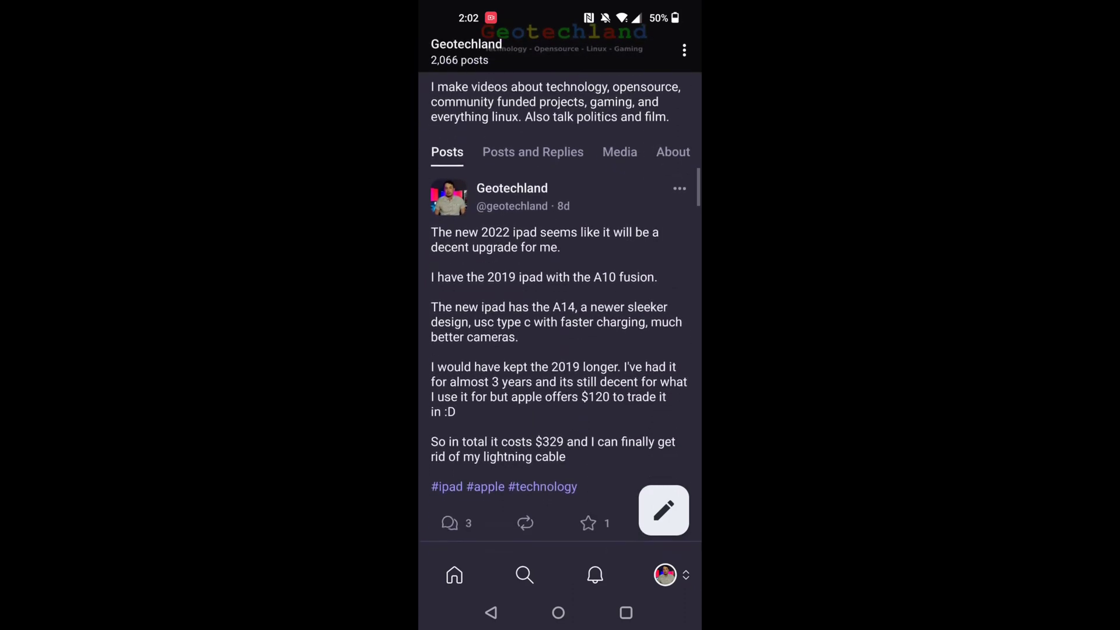
pyautogui.scroll(-2, 640, 242)
pyautogui.scroll(-2, 687, 176)
pyautogui.scroll(-2, 686, 176)
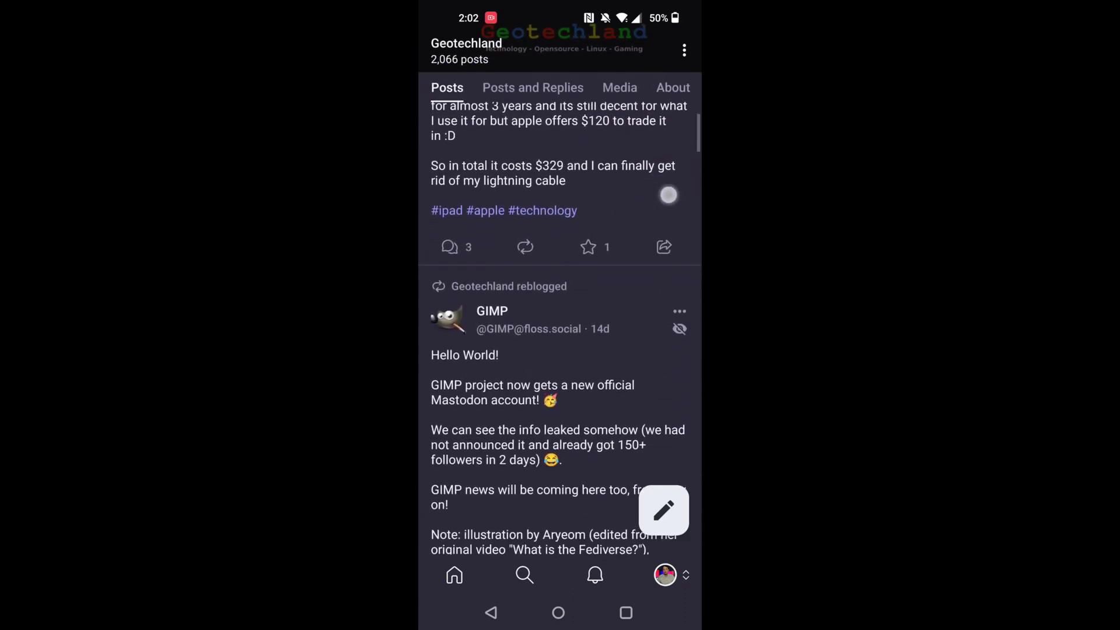
pyautogui.scroll(4, 668, 192)
pyautogui.scroll(5, 671, 328)
pyautogui.scroll(2, 652, 336)
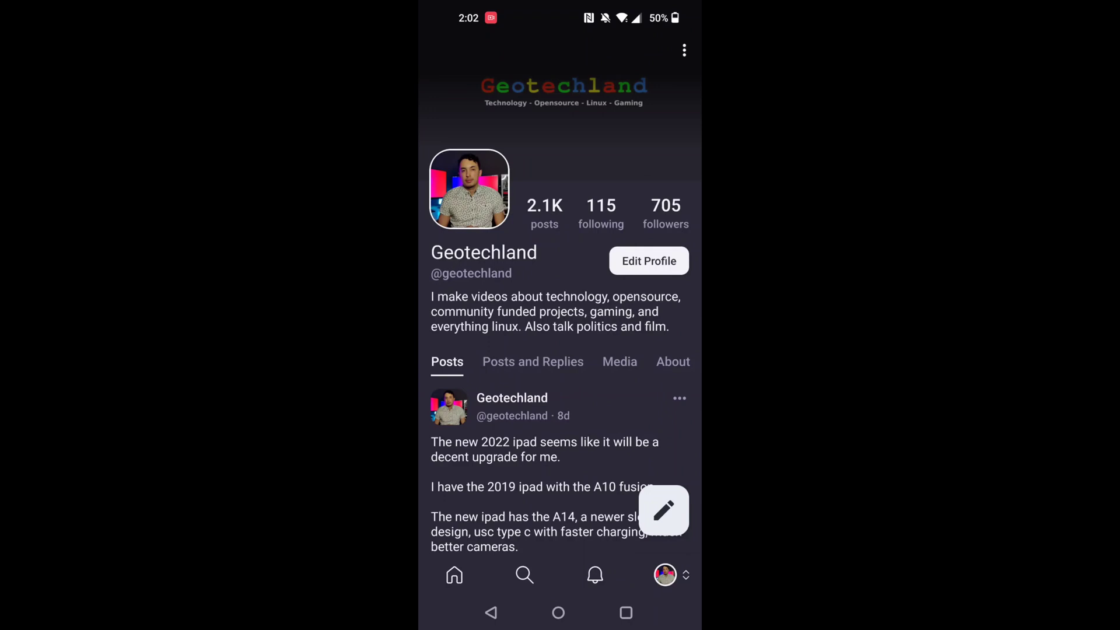
pyautogui.click(595, 575)
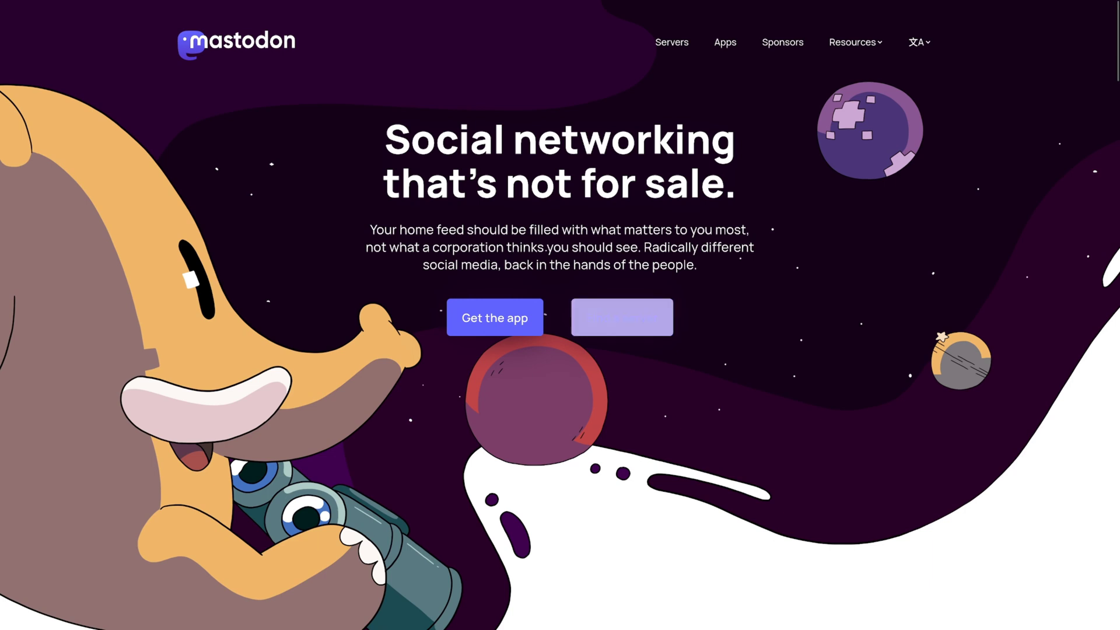
# - Open the joinmastodon.org server directory via 'Find a server' and scroll it
pyautogui.click(622, 317)
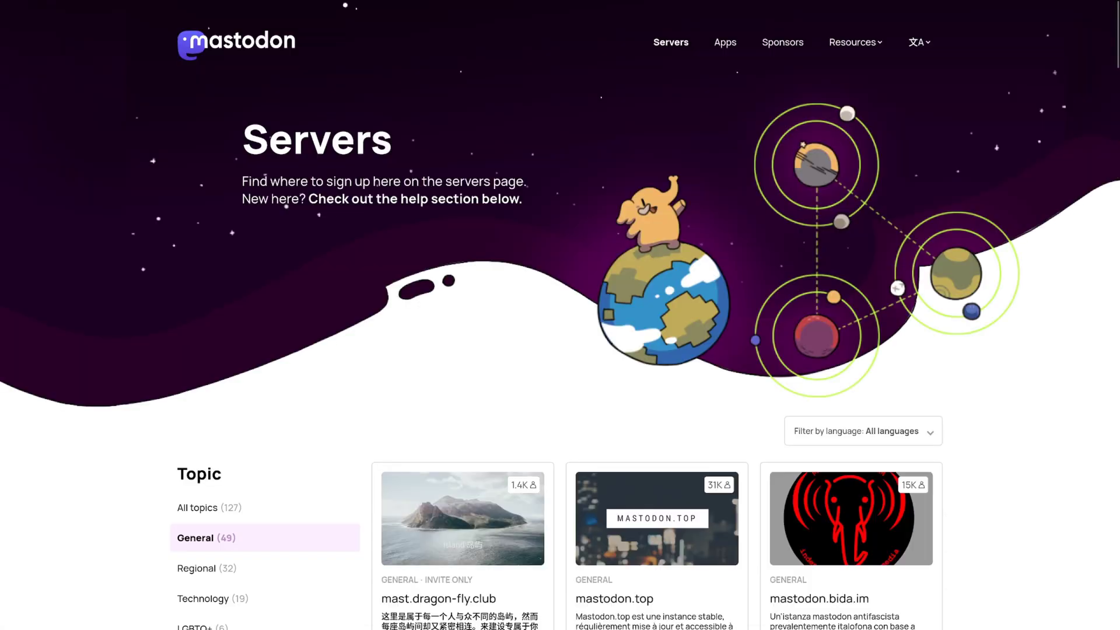
pyautogui.scroll(-5, 560, 315)
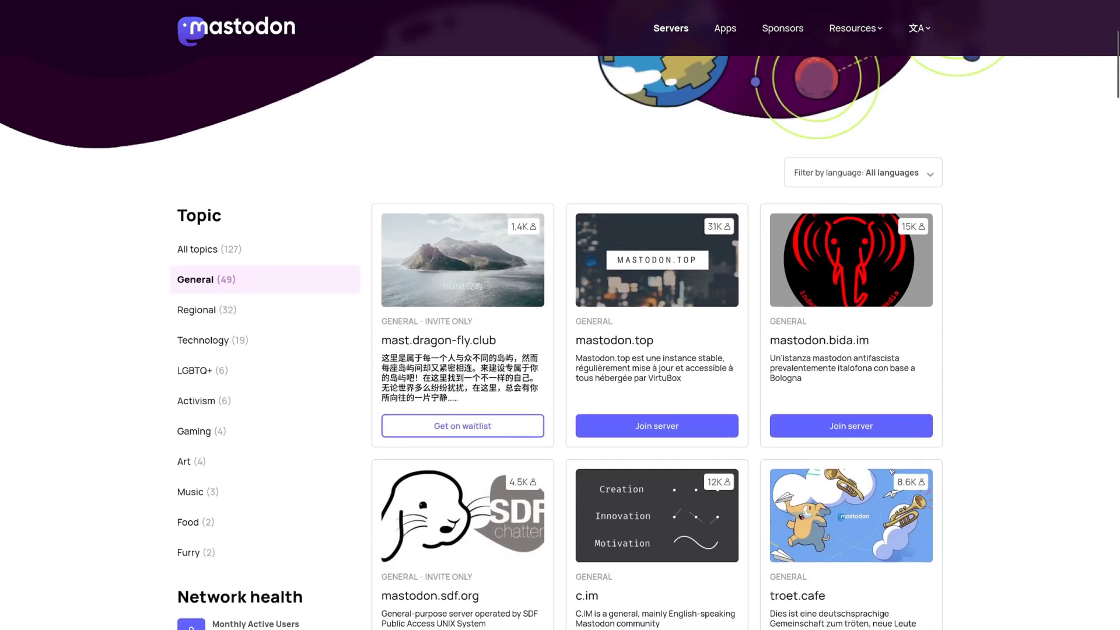
pyautogui.scroll(2, 560, 315)
pyautogui.scroll(-2, 560, 315)
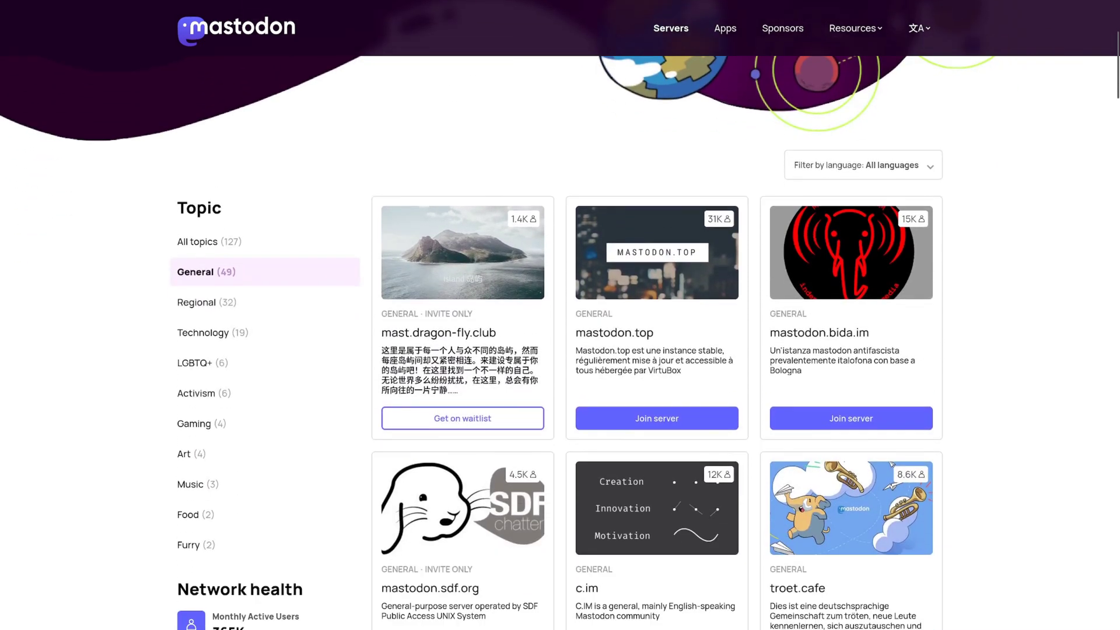
pyautogui.scroll(2, 560, 315)
pyautogui.scroll(-2, 560, 315)
pyautogui.scroll(2, 560, 315)
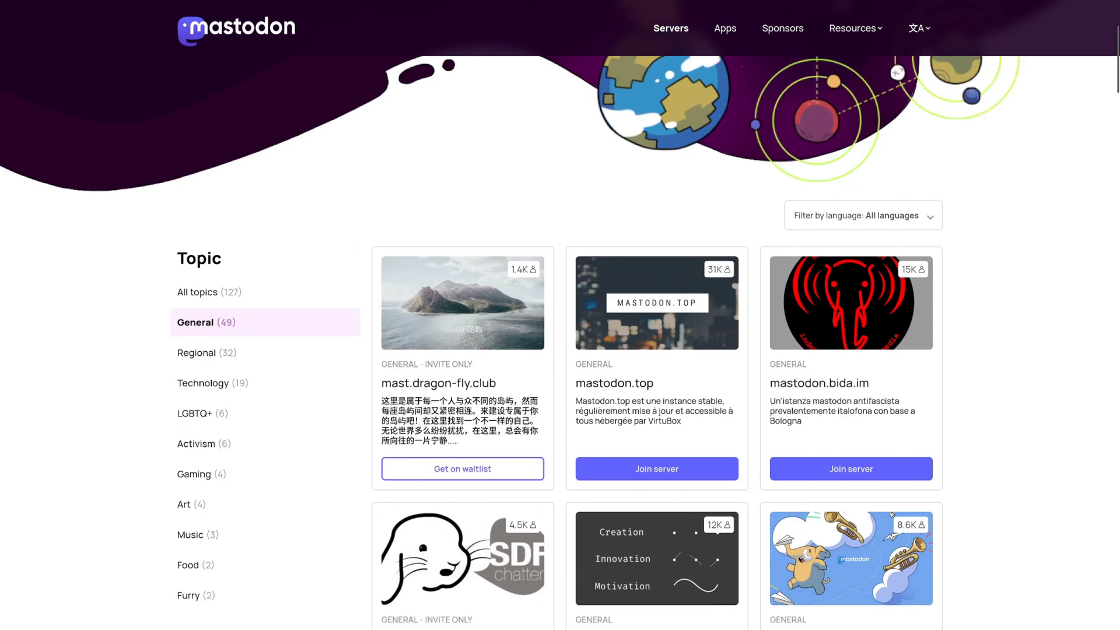
# - Set the language filter to English and scroll the resulting General-topic servers
pyautogui.press('space')
pyautogui.press('Down')
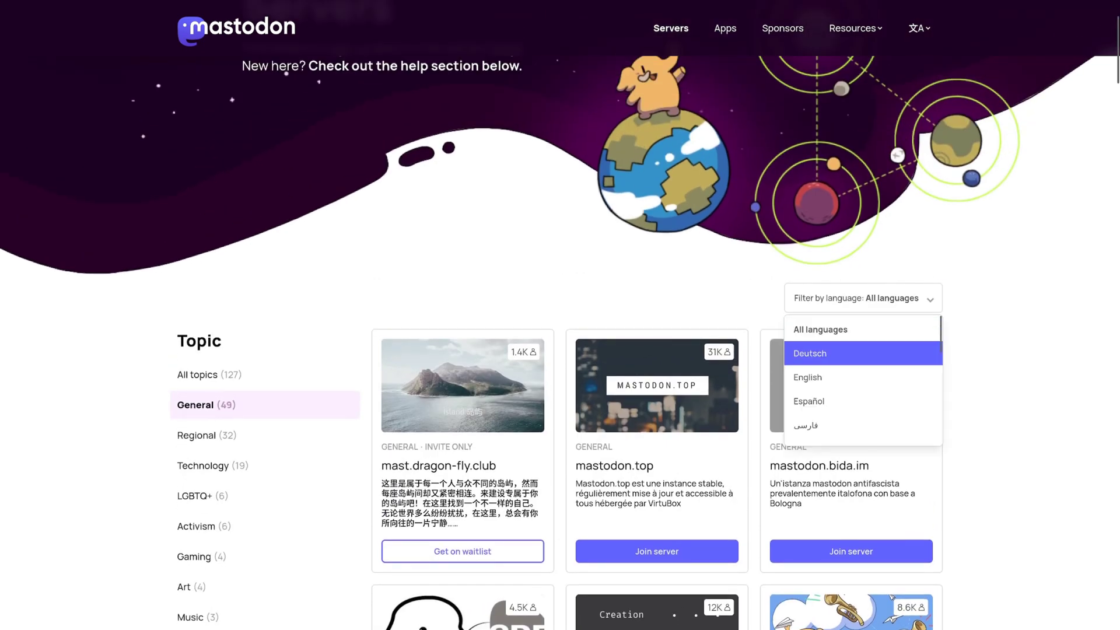
pyautogui.press('Down')
pyautogui.press('Return')
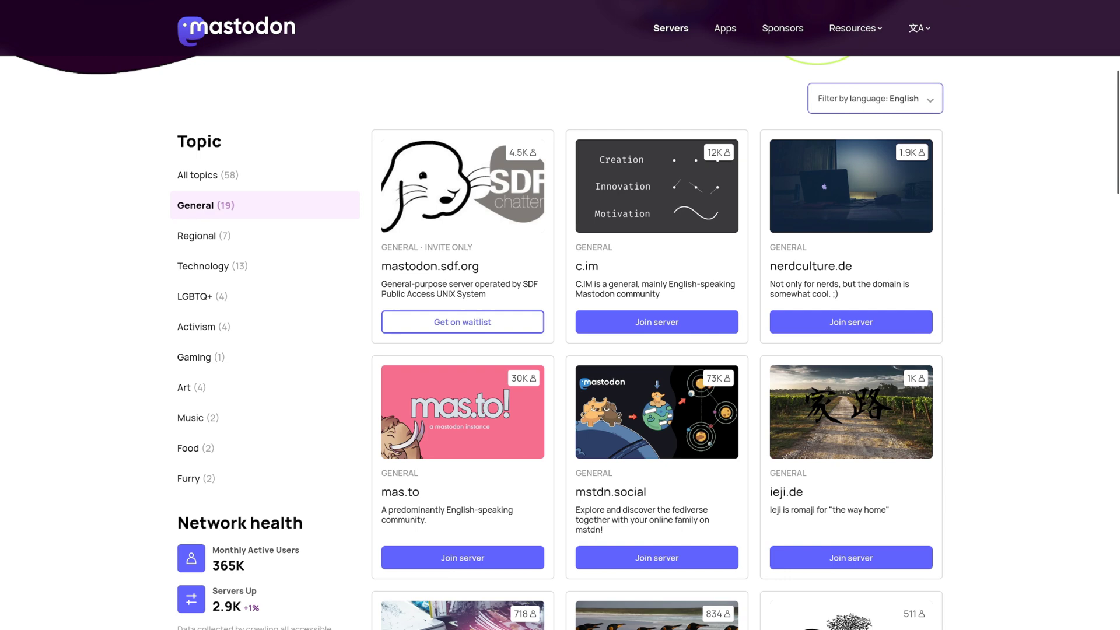
pyautogui.scroll(-2, 560, 350)
pyautogui.scroll(-2, 560, 350)
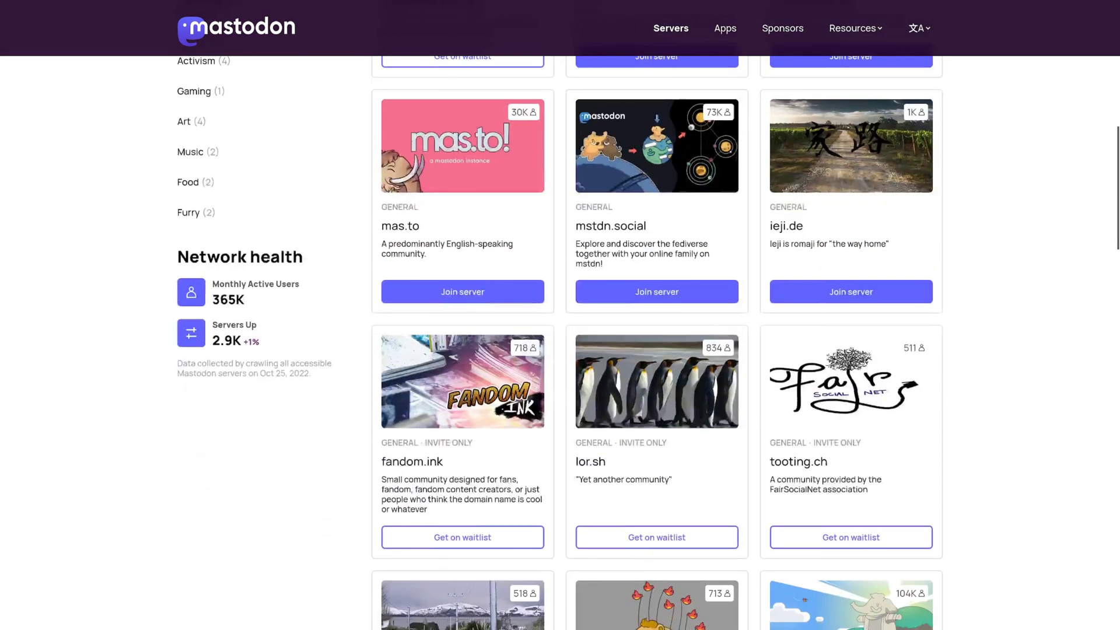
pyautogui.scroll(5, 560, 350)
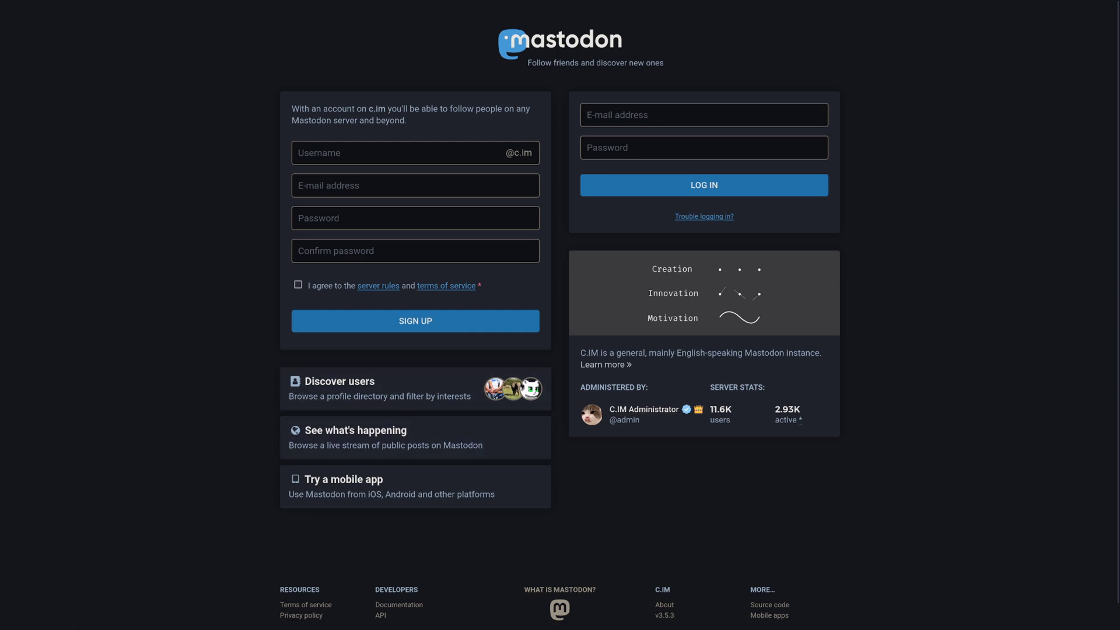
pyautogui.press('Tab')
pyautogui.hotkey('alt', 'Left')
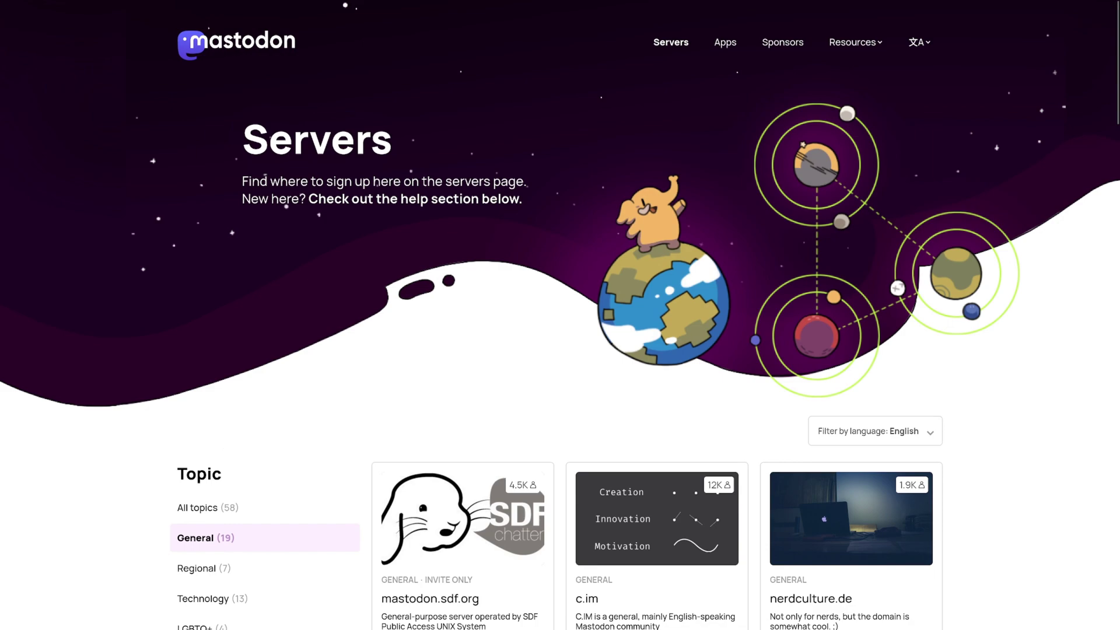
# - Scroll the English General server directory down and back up
pyautogui.scroll(-3, 560, 315)
pyautogui.scroll(3, 560, 315)
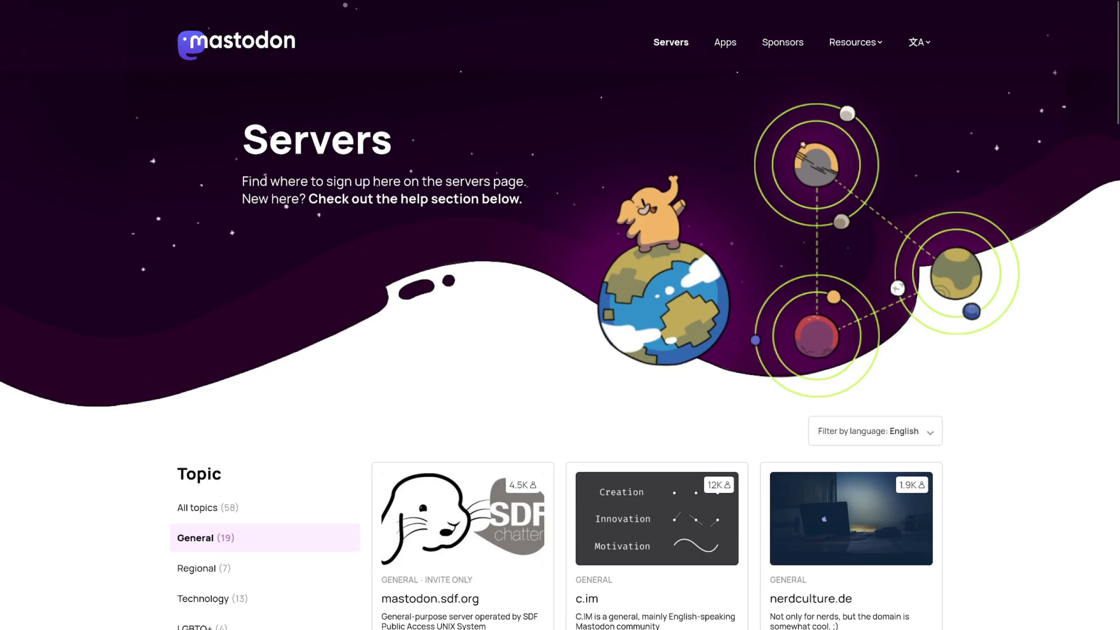